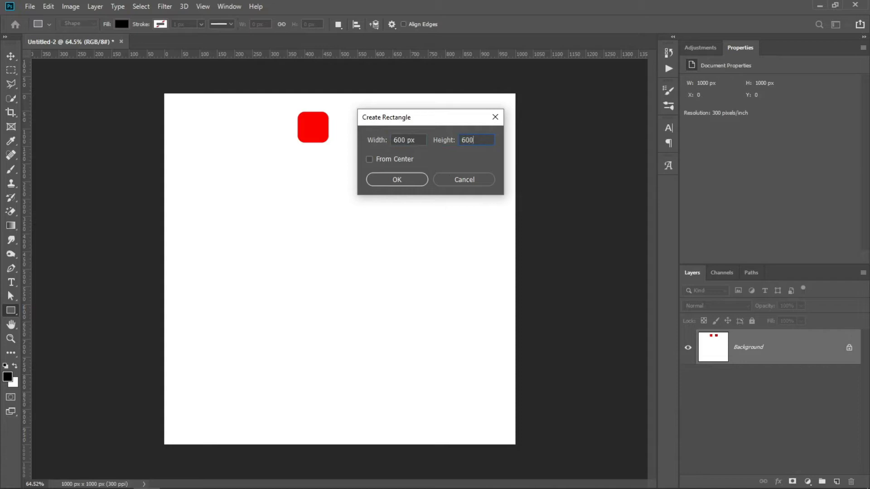
Step: Create a 600 by 600 px rectangle and move it to the horizontal centre of the canvas below the two red swatches
left_click(420, 181)
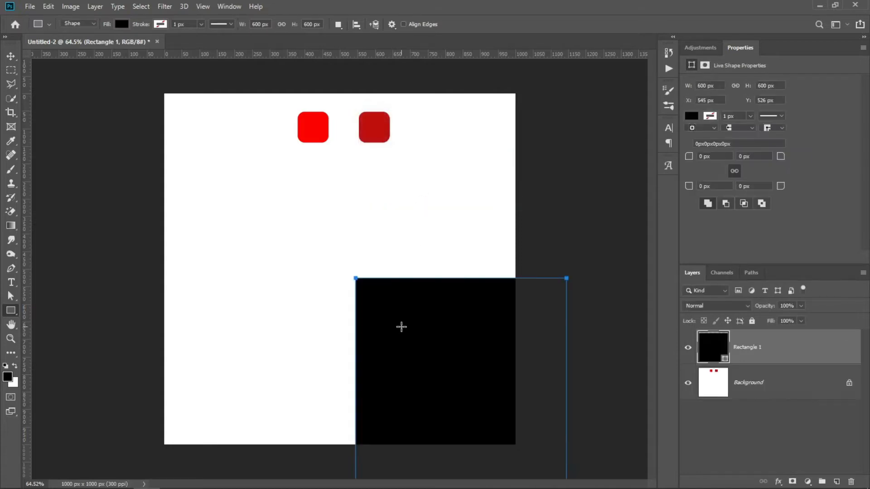
left_click(11, 56)
left_click_drag(472, 348, 355, 263)
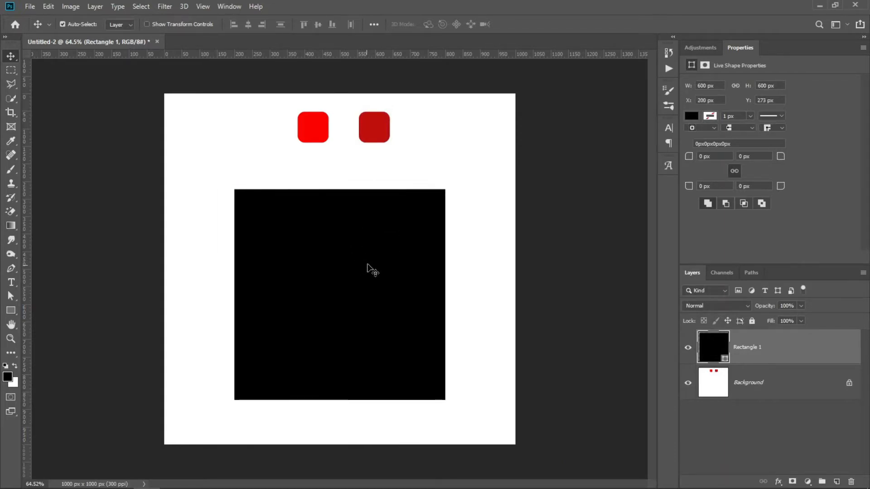
Step: Round all four corners of the black square with a 100 px radius
left_click(710, 157)
key("BackSpace")
key("Return")
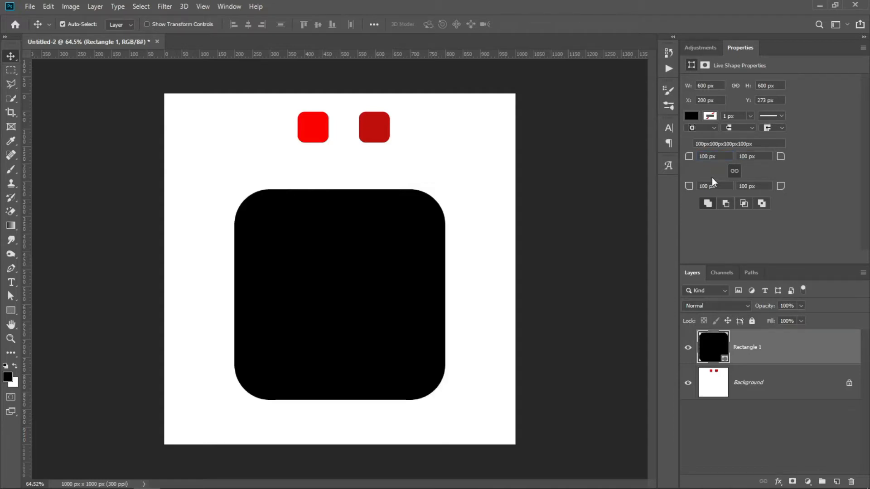
Step: Give the rounded square a linear gradient fill and sample the dark red swatch, c00f0e, as its starting colour
left_click(693, 115)
left_click(738, 137)
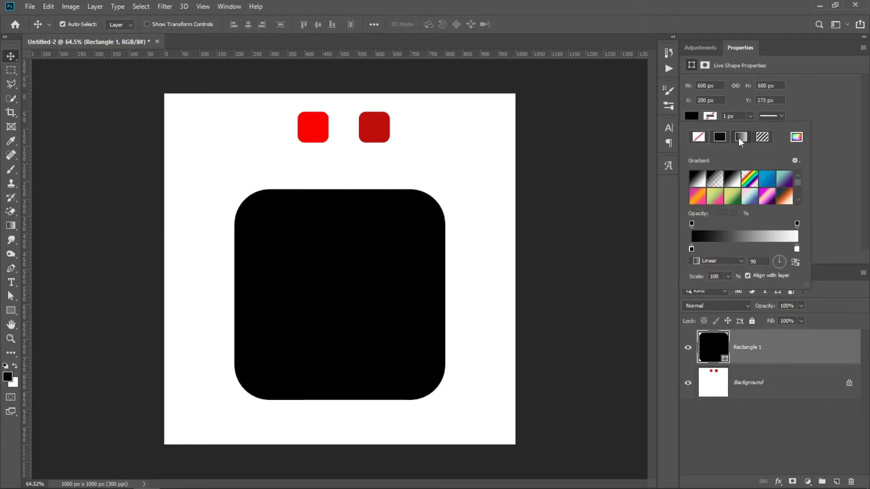
double_click(691, 249)
left_click(383, 129)
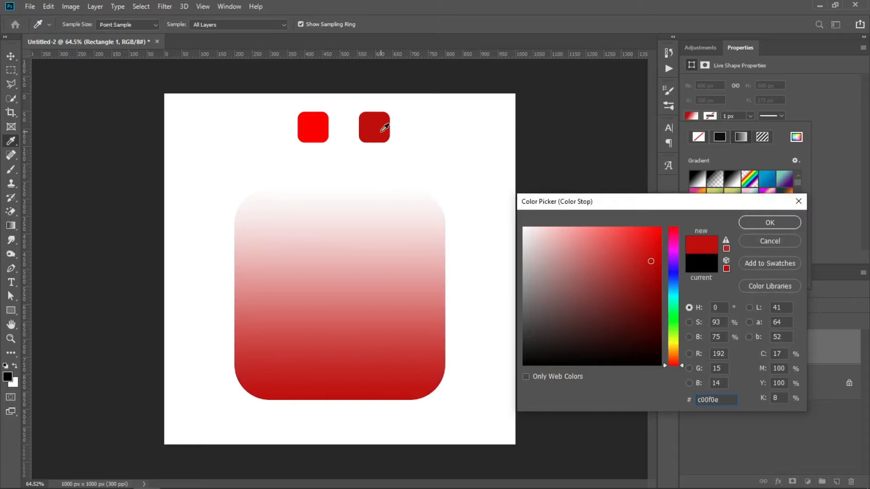
double_click(727, 401)
left_click(754, 227)
Step: Set the end colour of the square's gradient fill to the bright red sampled from the other swatch
double_click(797, 249)
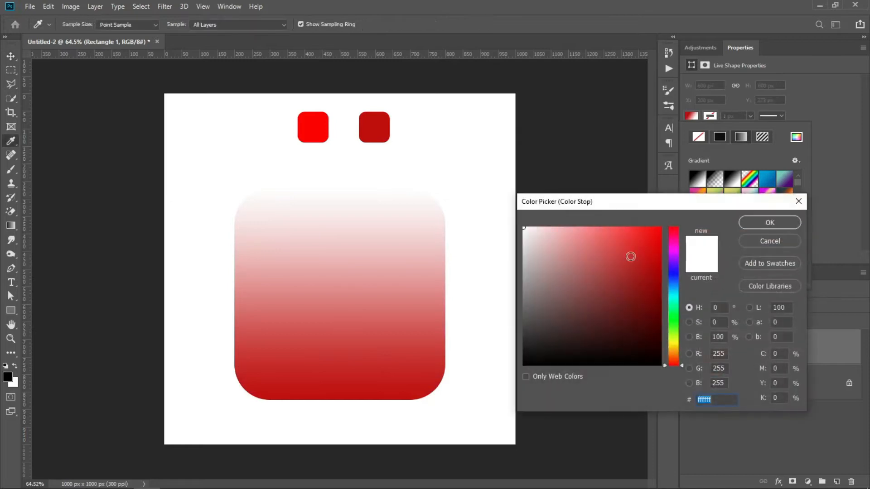
left_click(322, 128)
left_click_drag(716, 397, 698, 399)
left_click(749, 225)
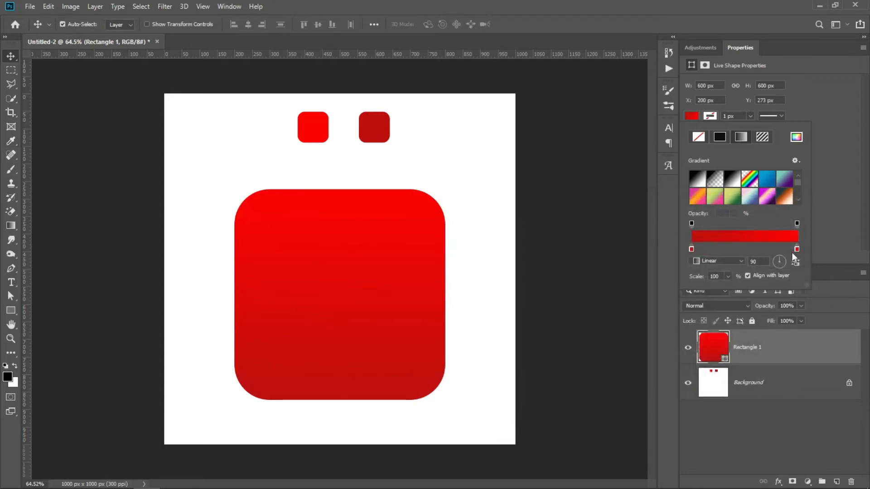
left_click(820, 245)
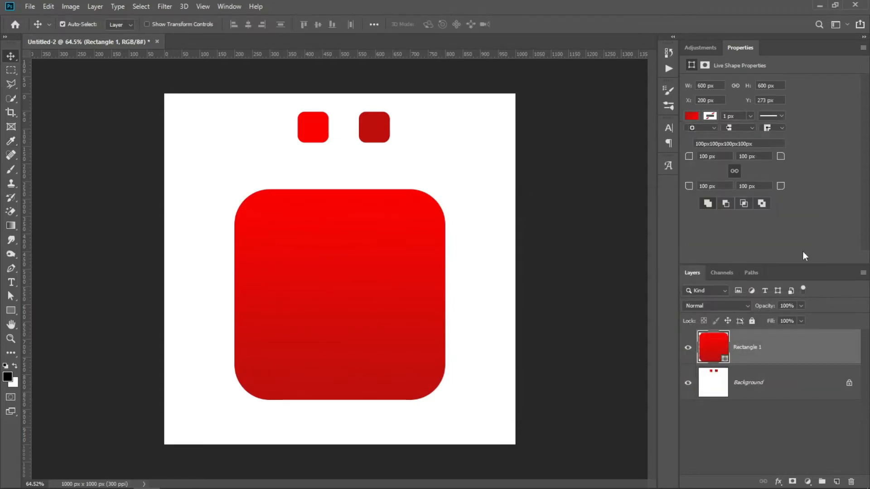
Step: Place the youtube image from the icon 3d folder into the document as an embedded object
left_click(28, 8)
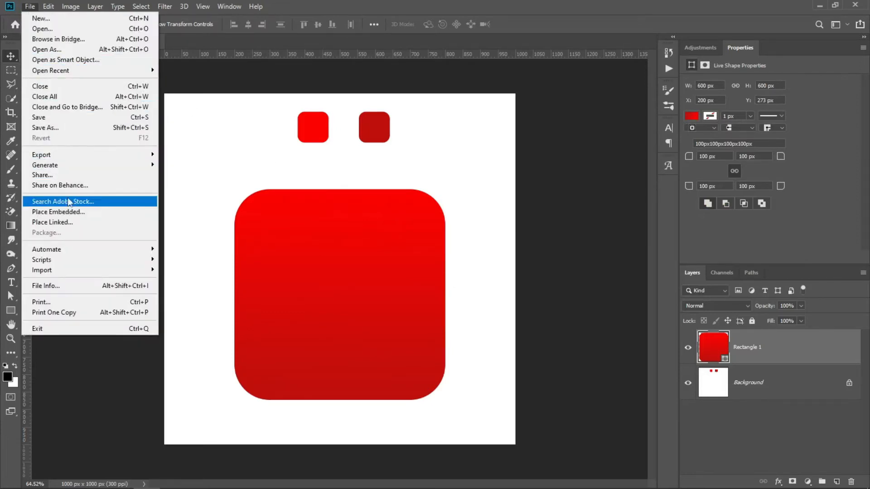
left_click(96, 216)
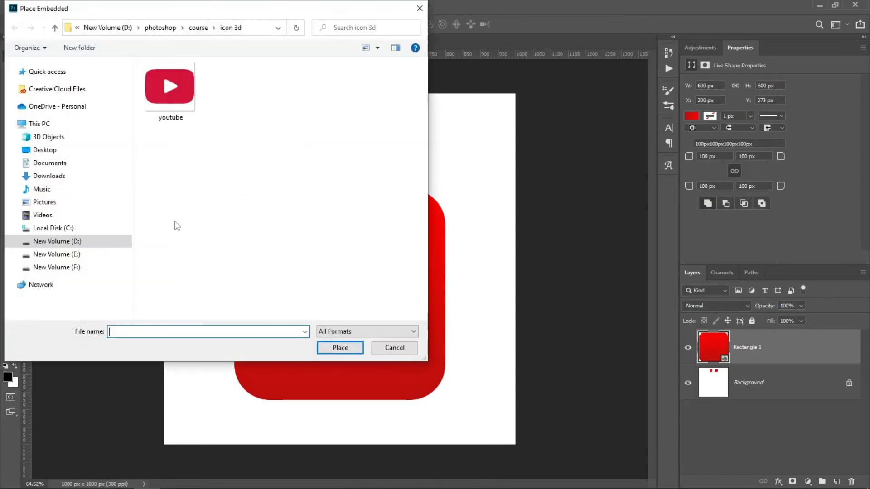
left_click(170, 90)
left_click(341, 347)
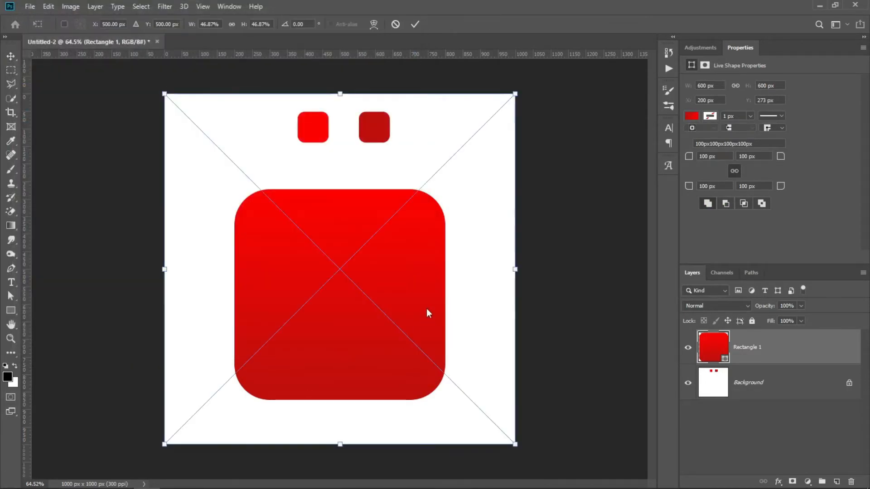
Step: Scale the placed YouTube logo down to about 438 px wide and centre it on the red rounded square
left_click_drag(512, 270, 323, 268)
left_click_drag(279, 267, 372, 287)
left_click_drag(424, 295, 415, 295)
left_click_drag(379, 292, 384, 288)
left_click(414, 25)
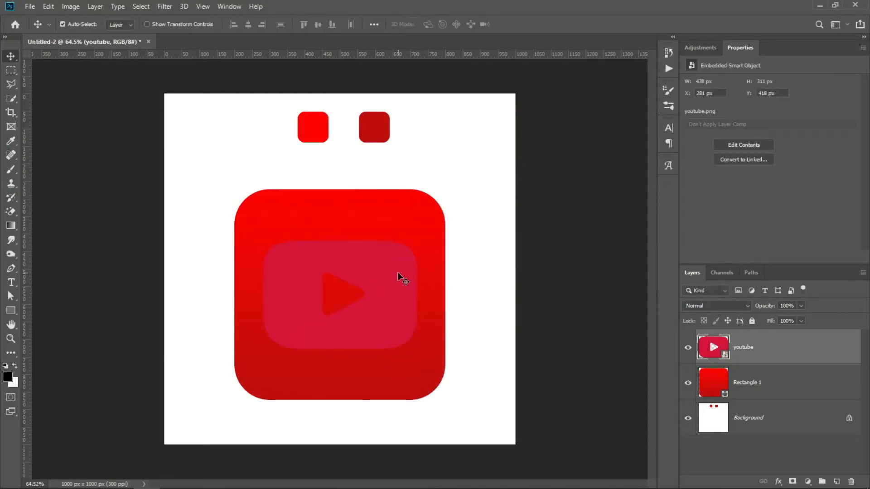
Step: Add a Gradient Overlay to the YouTube logo and set its first colour stop to white, ffffff
left_click(778, 483)
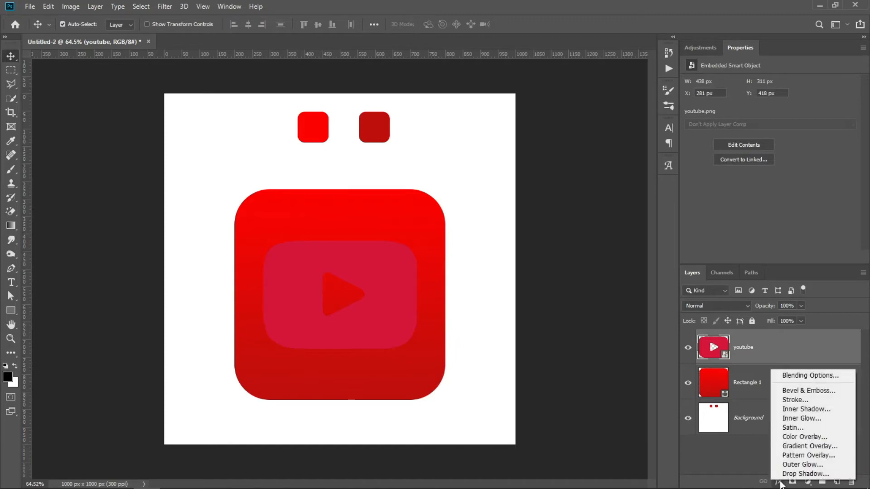
left_click(800, 446)
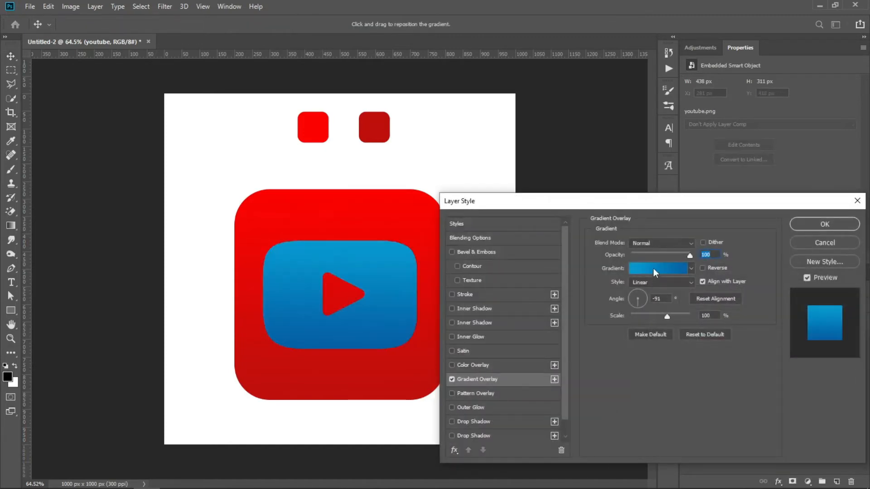
left_click(654, 268)
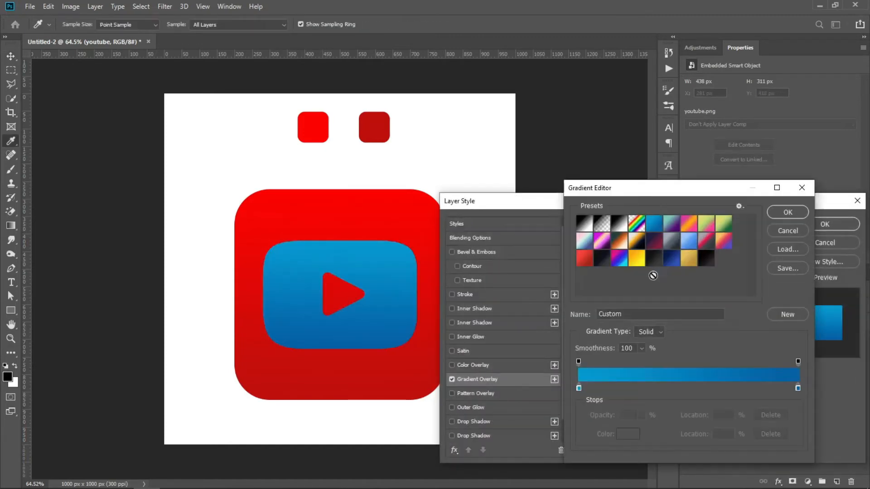
double_click(578, 388)
left_click_drag(579, 299, 478, 207)
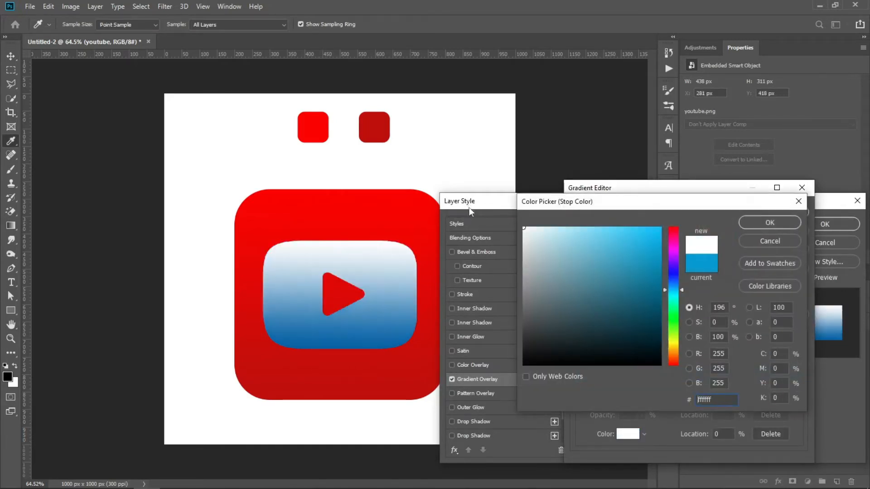
left_click(743, 224)
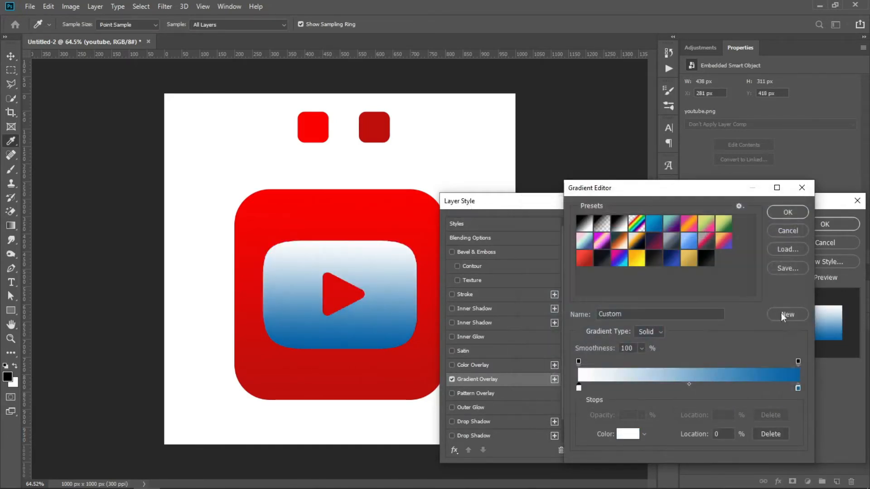
Step: Set the overlay gradient's last colour stop to the bright red sampled from the swatch and accept the gradient
double_click(798, 386)
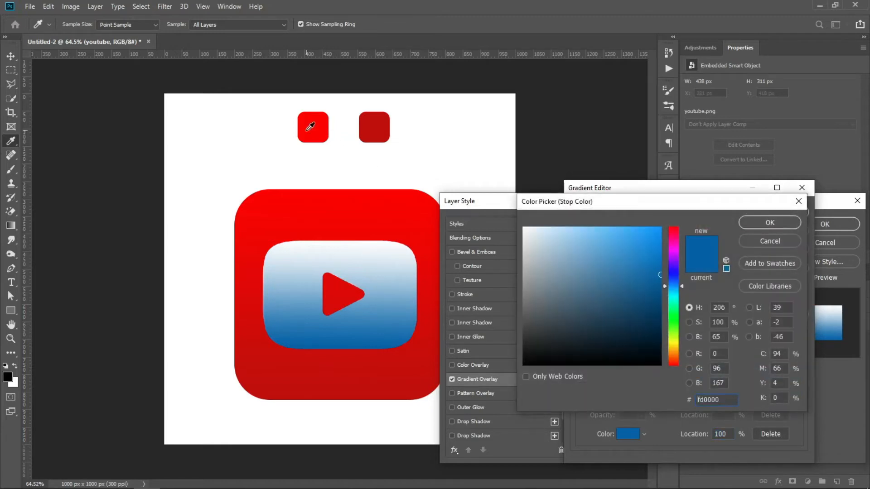
left_click(313, 134)
left_click(756, 222)
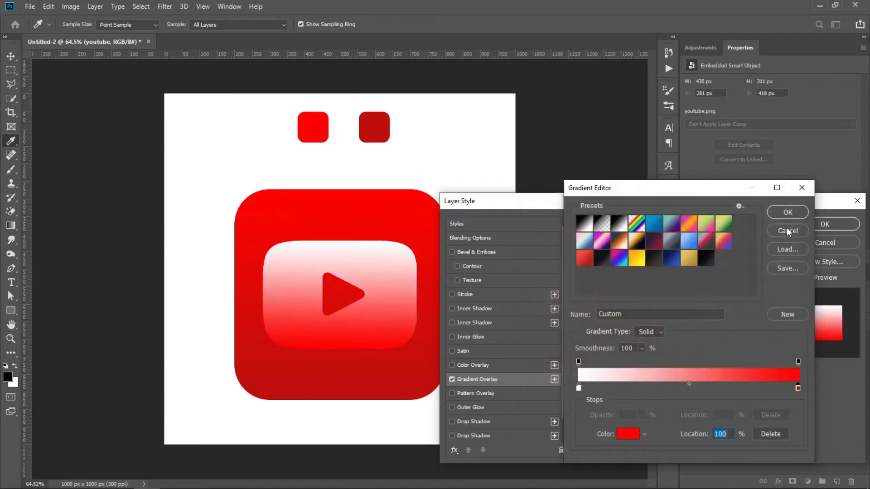
left_click(787, 213)
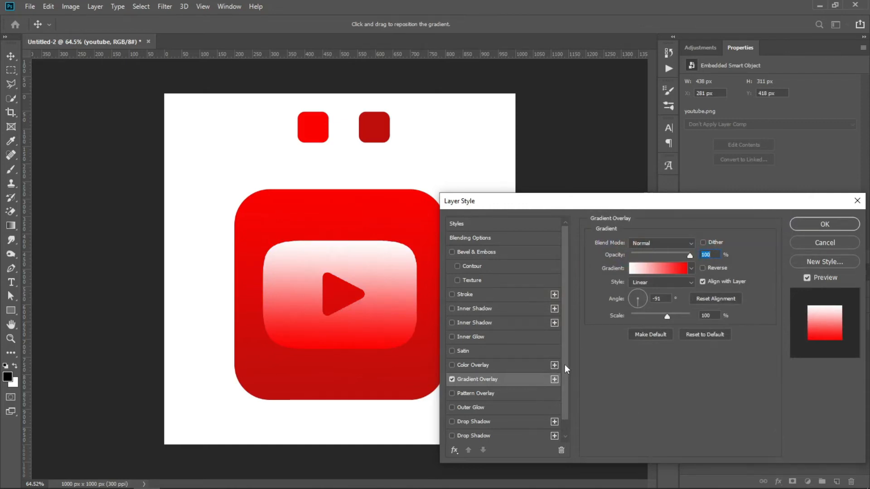
Step: Add a drop shadow to the YouTube logo with 25% opacity, 30 px distance and 130 px size
scroll(565, 364, "down", 1)
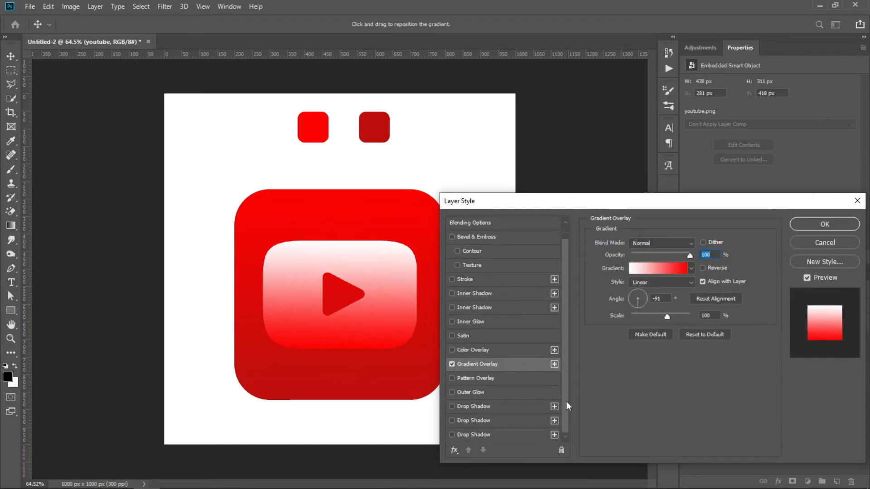
left_click(451, 406)
left_click(496, 407)
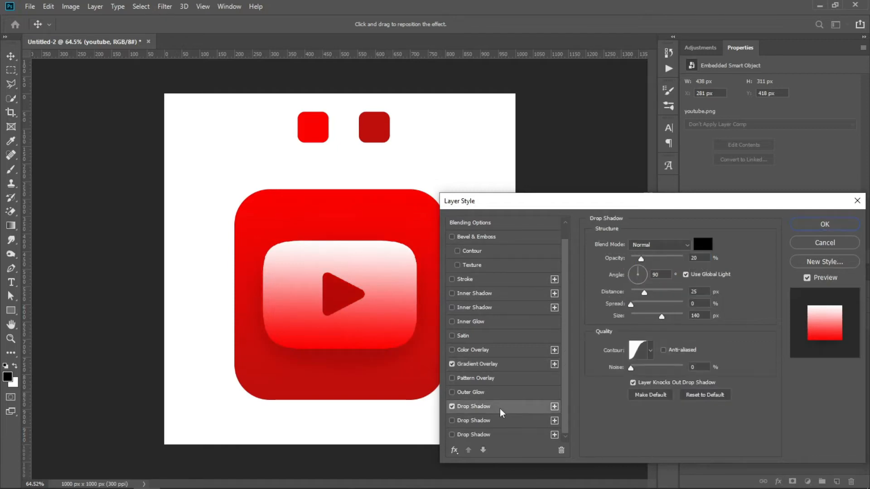
double_click(694, 258)
type("25")
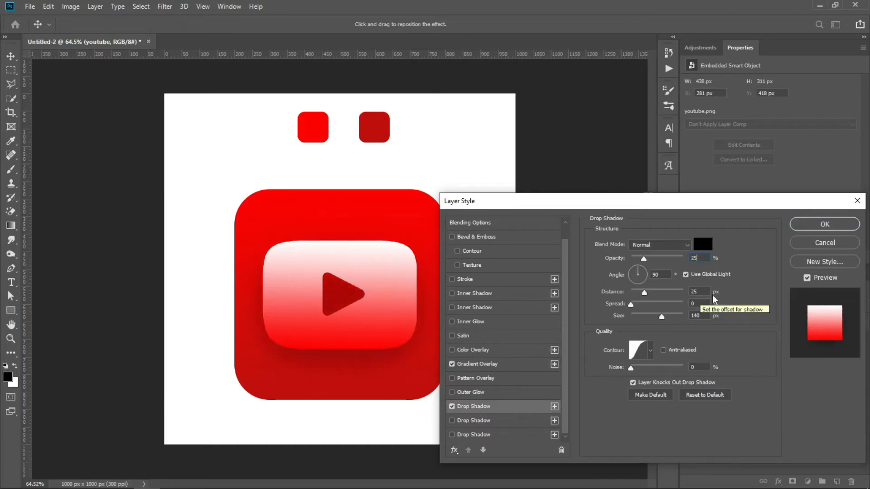
left_click_drag(697, 292, 675, 285)
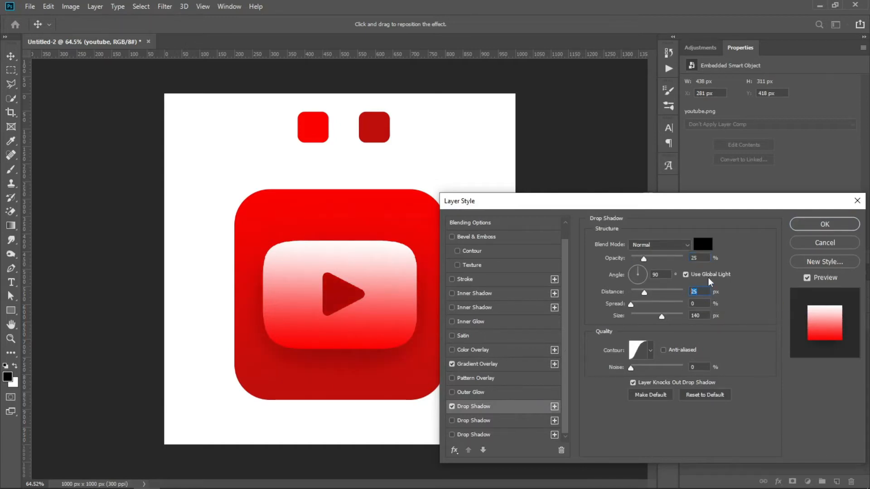
type("30")
left_click_drag(708, 316, 680, 328)
type("130")
left_click(804, 229)
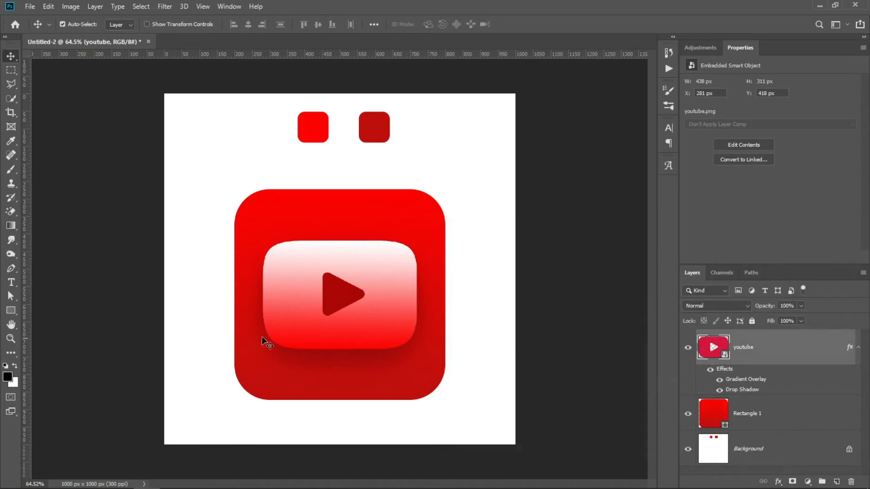
Step: Draw a rectangle about 510 by 498 px inside the red square and round its corners to 80 px
left_click(13, 311)
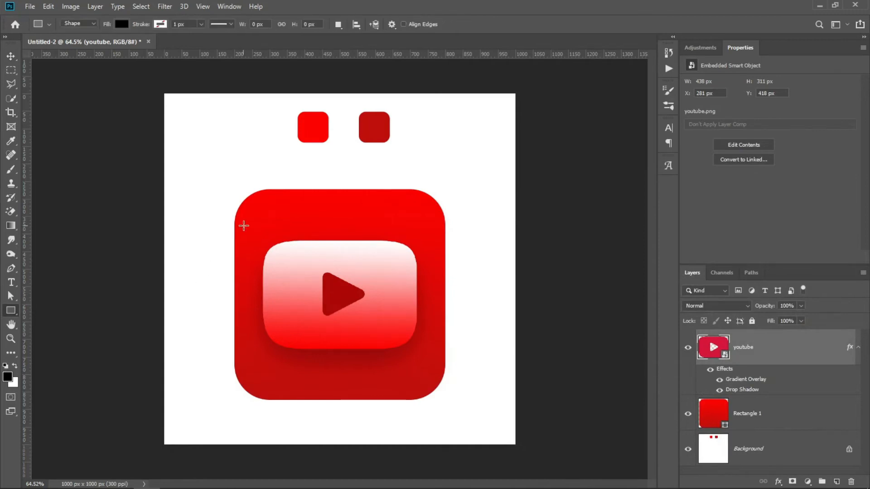
left_click_drag(252, 210, 430, 384)
left_click(711, 189)
key("BackSpace")
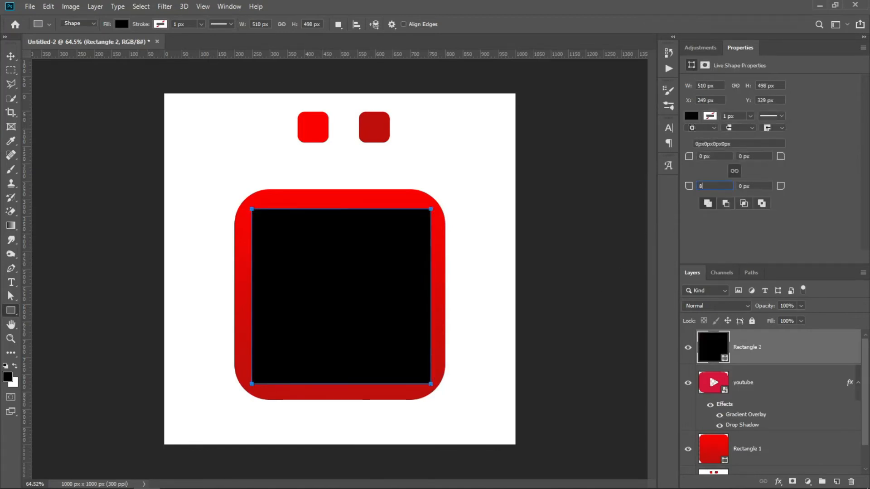
type("80")
key("Return")
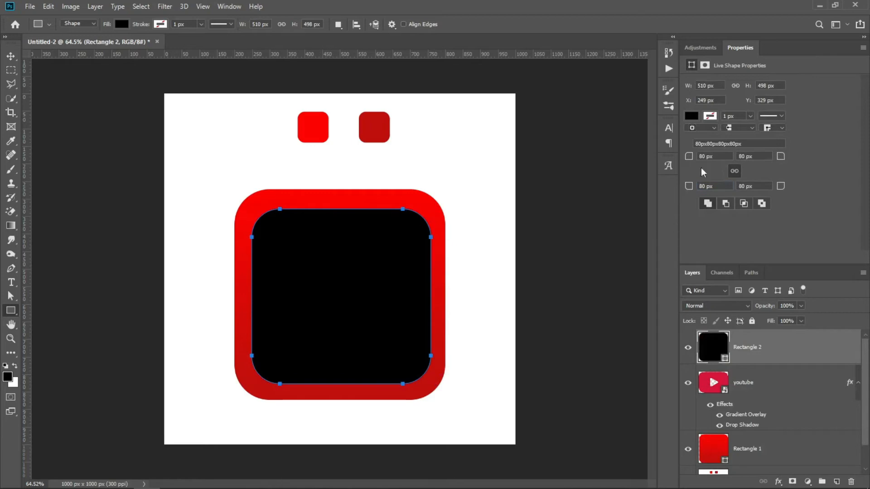
Step: Remove the inner rounded rectangle's fill and give it a 20 px stroke
left_click(692, 116)
left_click(698, 137)
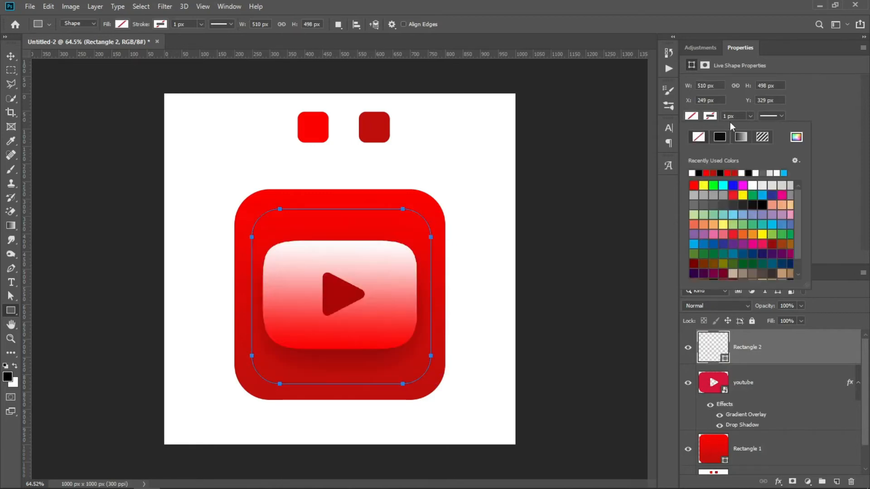
left_click(736, 116)
type("20")
key("Return")
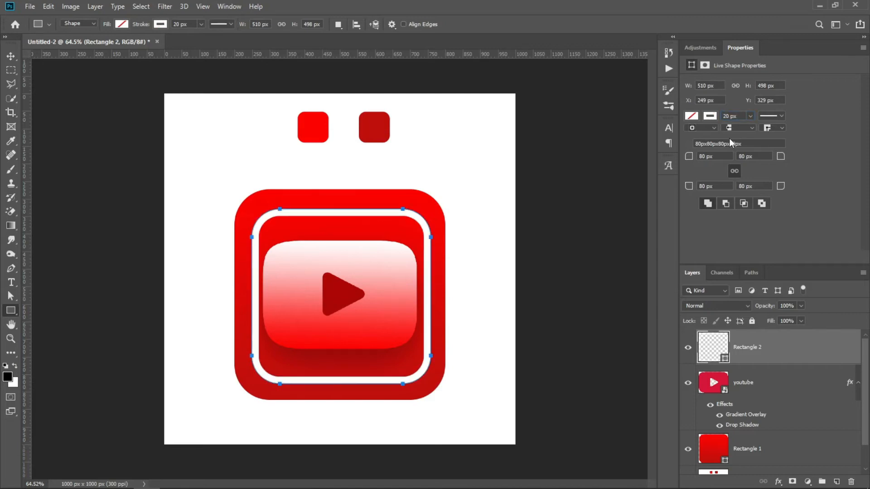
Step: Change the inner frame's stroke to a linear gradient and set its starting colour to very dark red, 260505
left_click(710, 116)
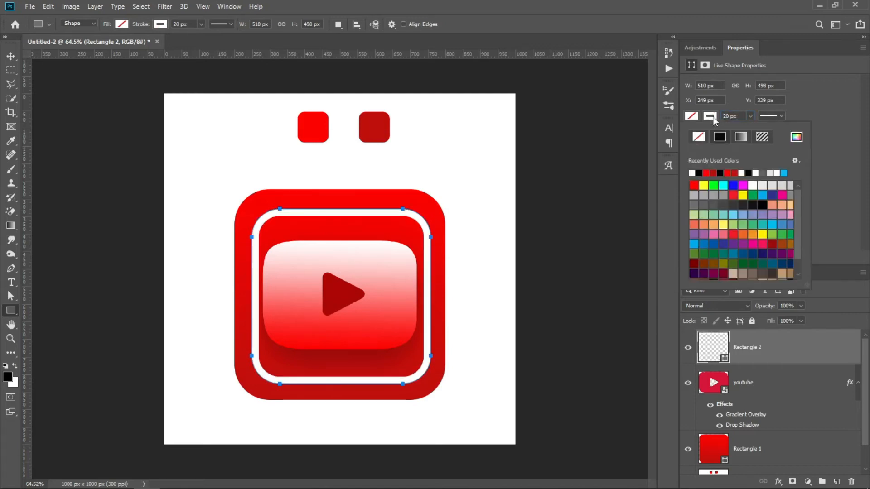
left_click(738, 138)
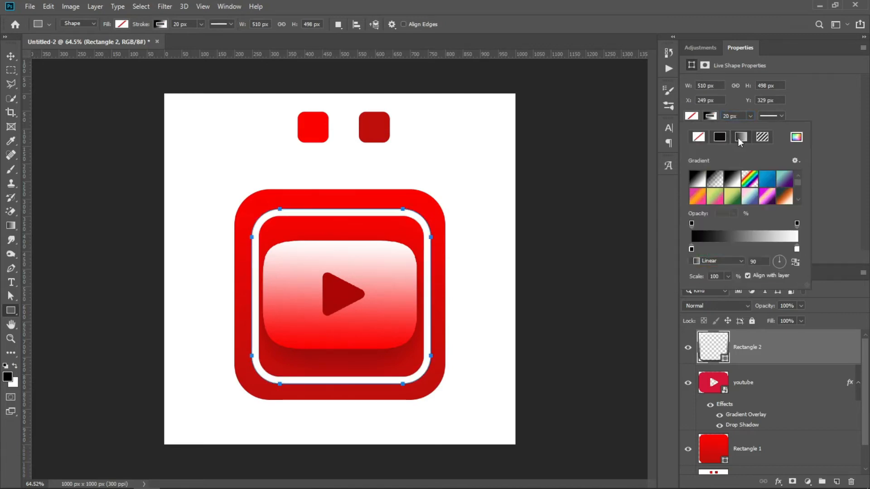
double_click(692, 250)
left_click(431, 379)
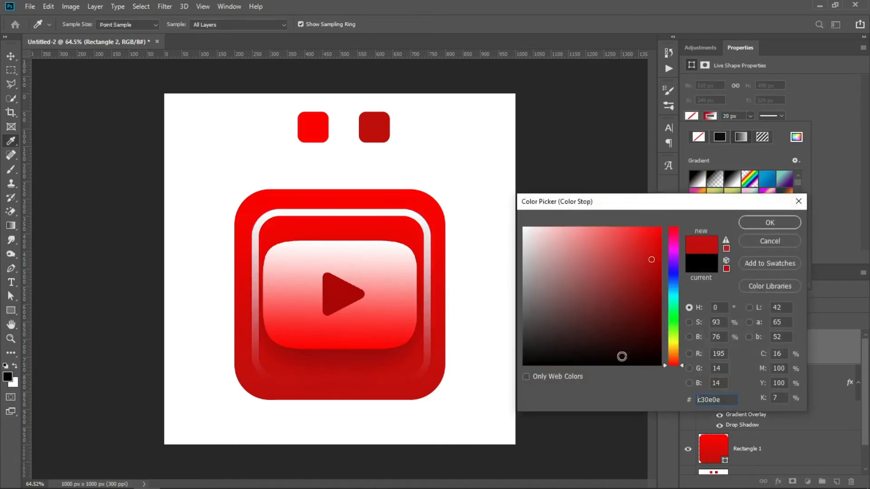
left_click_drag(651, 267, 644, 345)
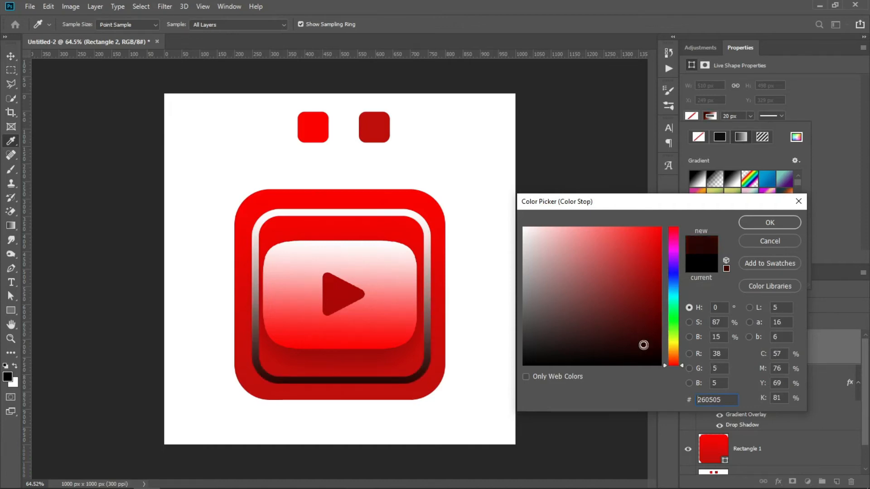
left_click(769, 222)
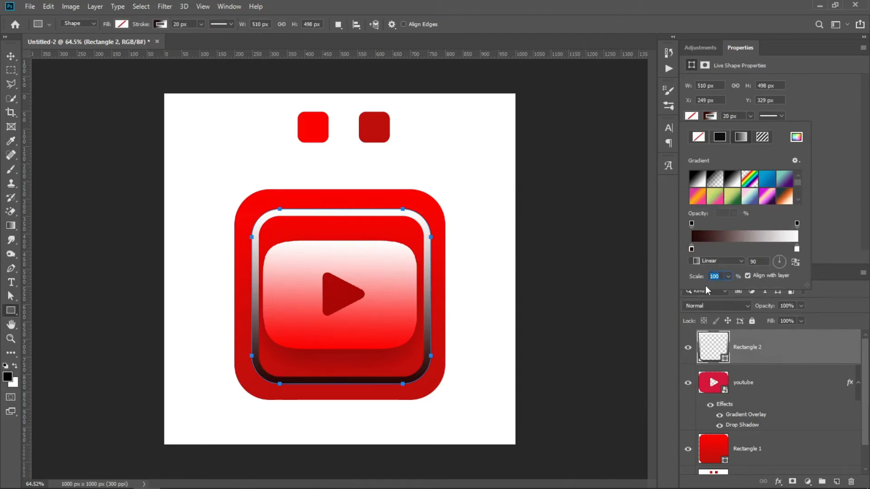
Step: Enlarge the inner gradient-stroked frame to about 555 by 509 px, stretching both sides and the lower edge outward
key("Return")
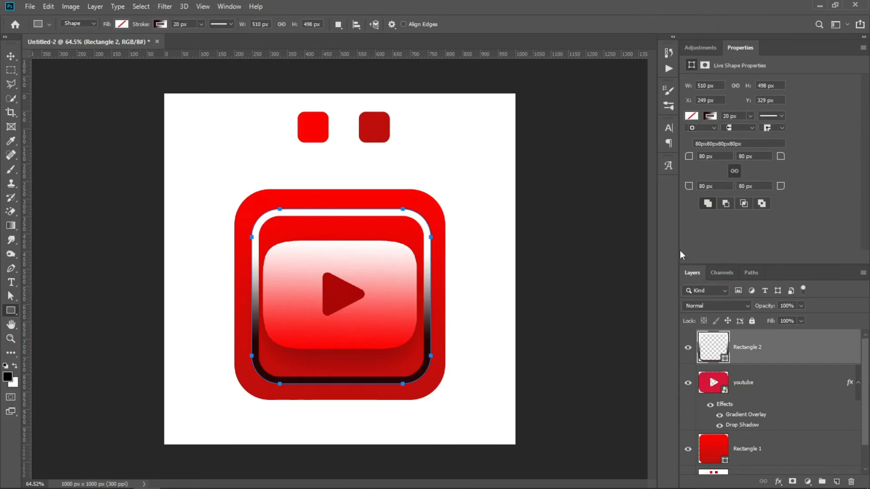
left_click(11, 56)
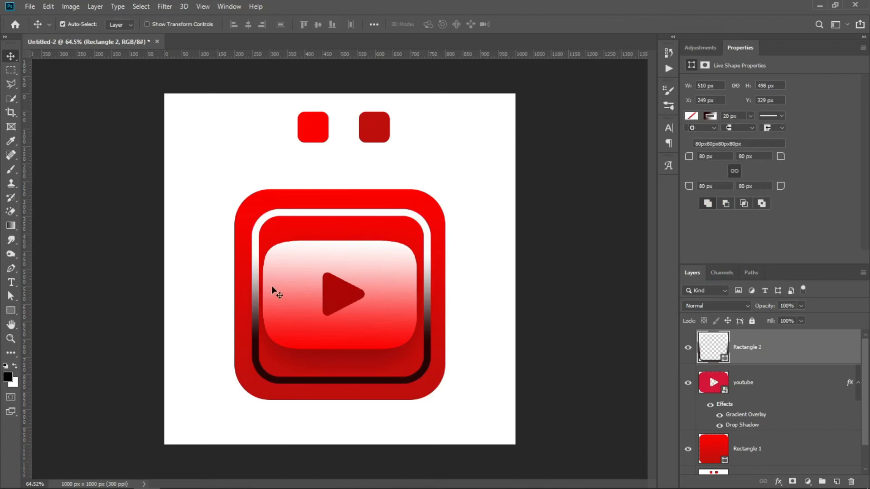
key("ctrl+t")
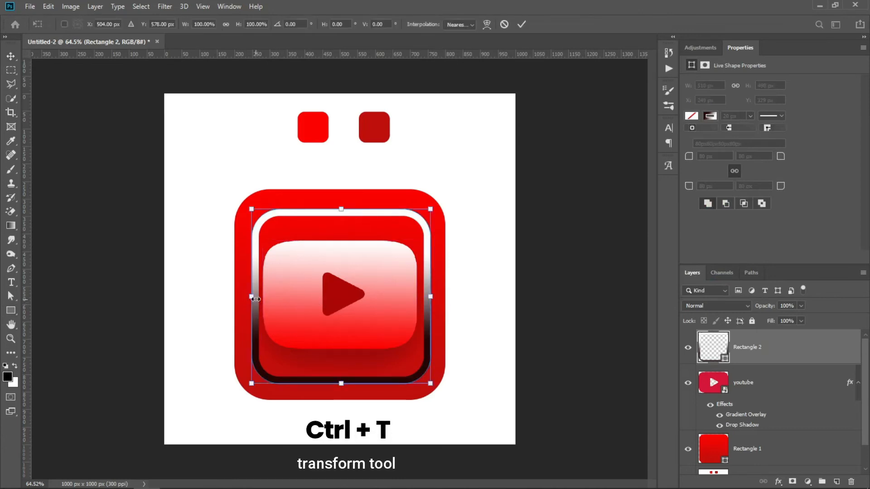
left_click_drag(251, 296, 244, 296)
left_click_drag(430, 297, 438, 296)
left_click_drag(342, 384, 344, 386)
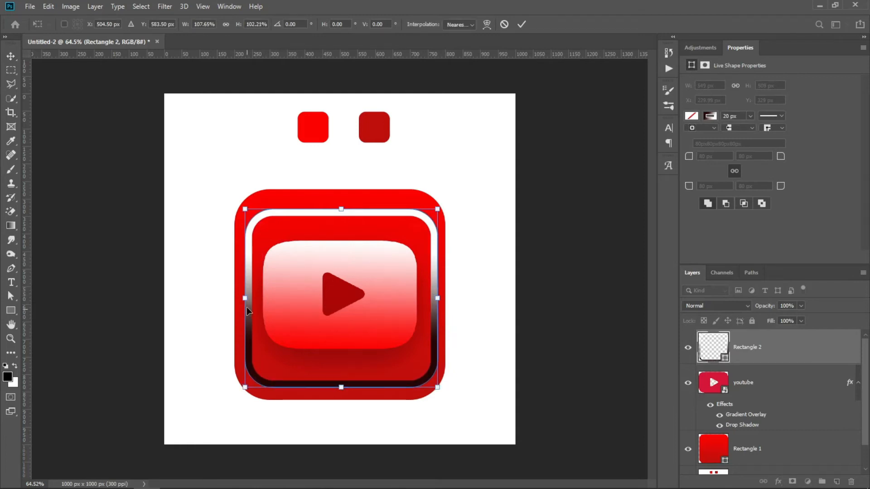
left_click_drag(245, 297, 243, 297)
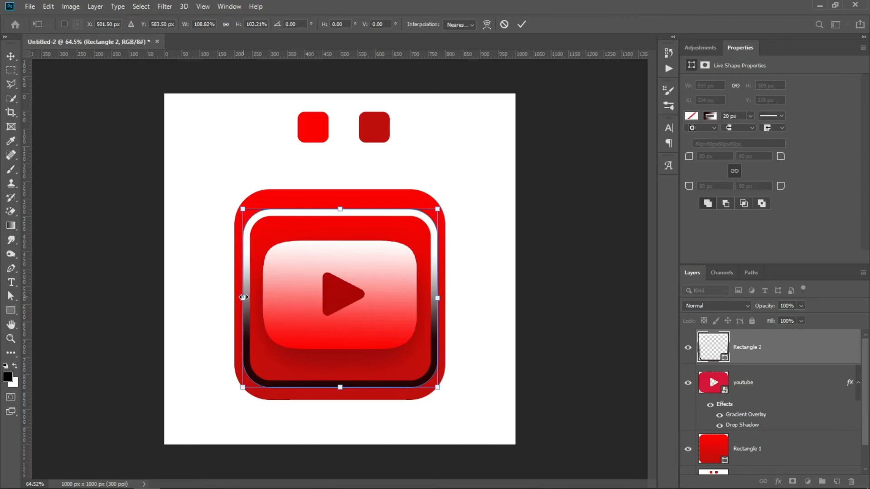
left_click(519, 26)
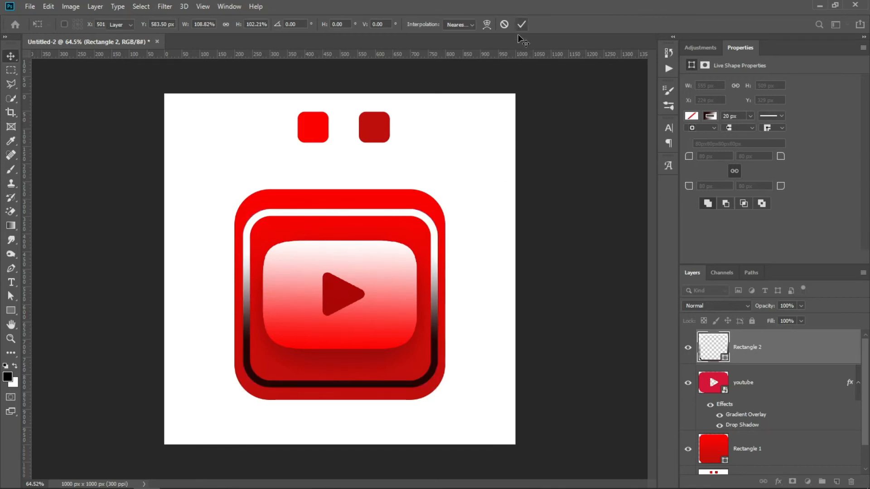
Step: Add a layer mask to the inner frame and fade its lower sides with a soft black brush at 30% opacity
left_click(792, 480)
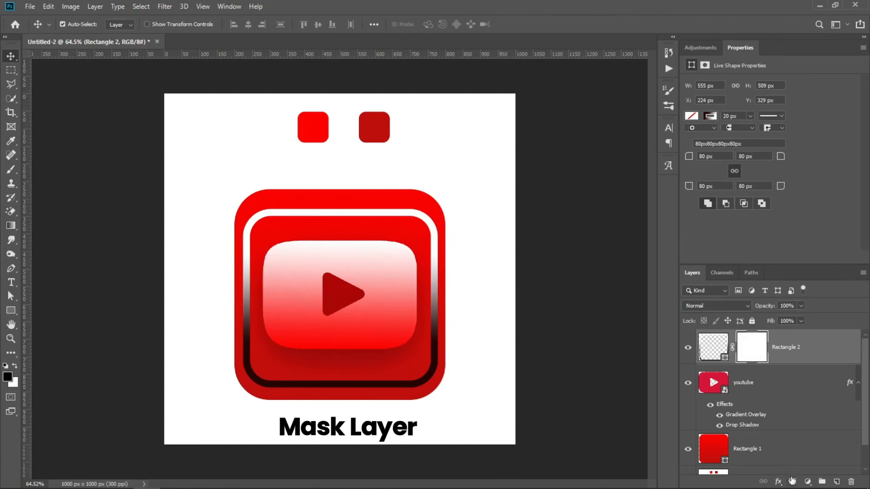
left_click(11, 169)
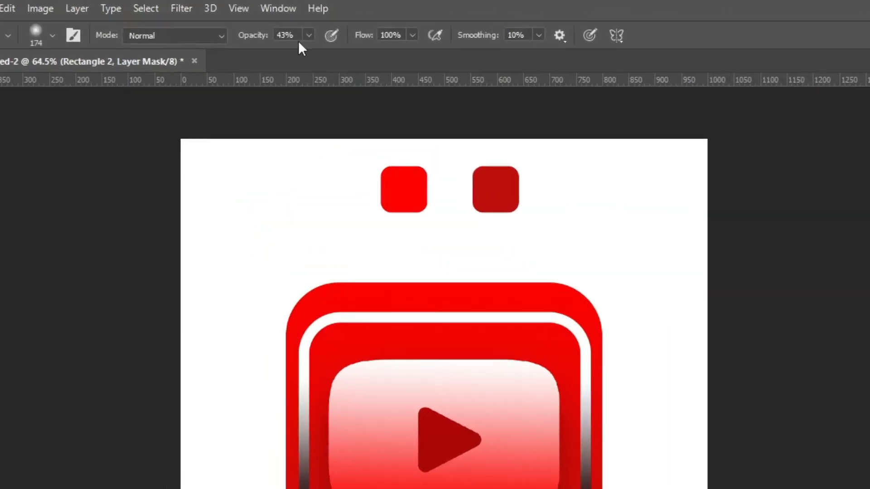
left_click(249, 25)
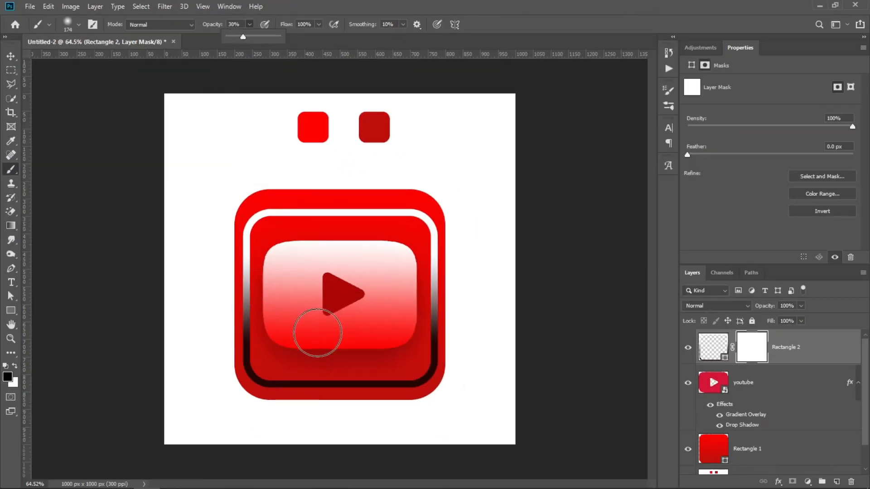
mouse_move(275, 336)
left_mouse_down()
mouse_move(196, 328)
mouse_move(324, 331)
mouse_move(187, 323)
mouse_move(263, 335)
mouse_move(421, 336)
mouse_move(390, 330)
mouse_move(518, 320)
left_mouse_up()
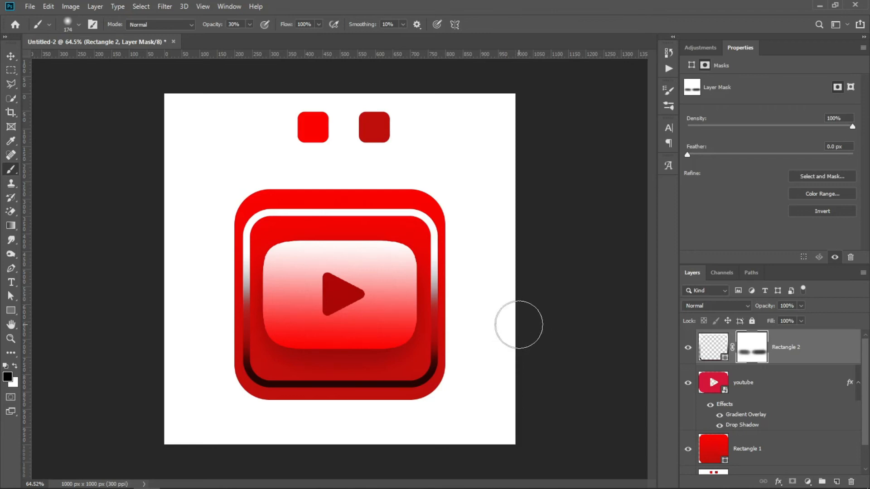
Step: Hide the inner frame's upper part down to the logo's top edge by filling a rectangular selection on its mask with black
left_click(11, 70)
left_click_drag(212, 183, 466, 239)
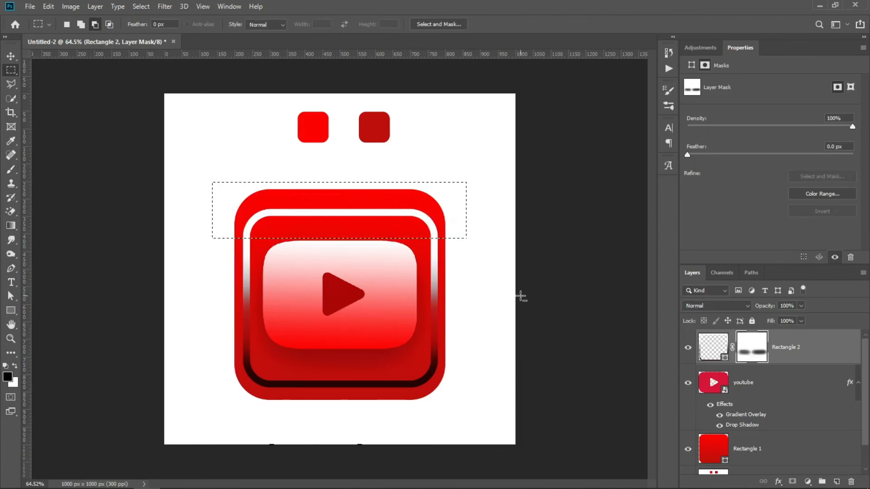
key("alt+BackSpace")
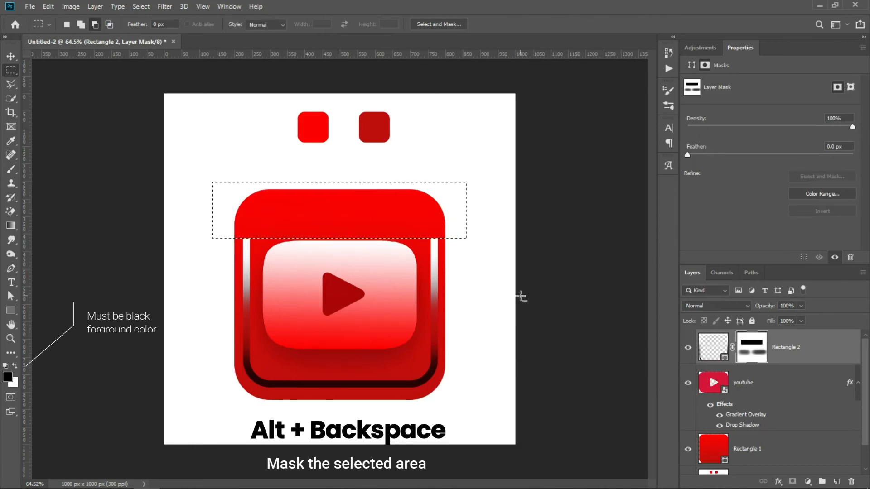
key("ctrl+d")
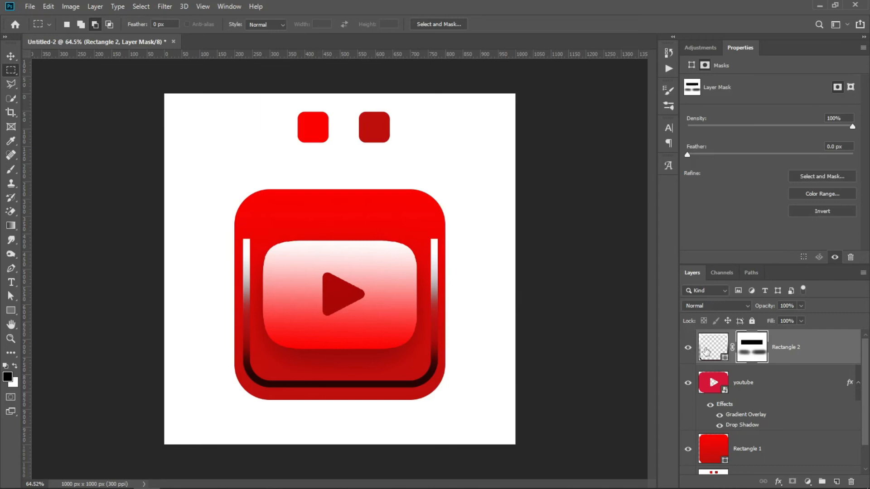
Step: Convert the inner frame to a smart object and apply a Gaussian Blur with a 30 px radius
left_click(705, 350)
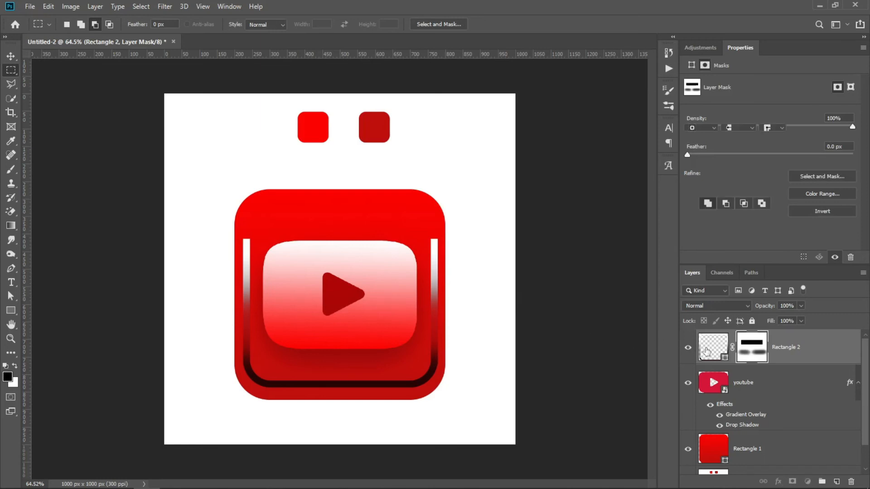
left_click(164, 7)
mouse_move(281, 130)
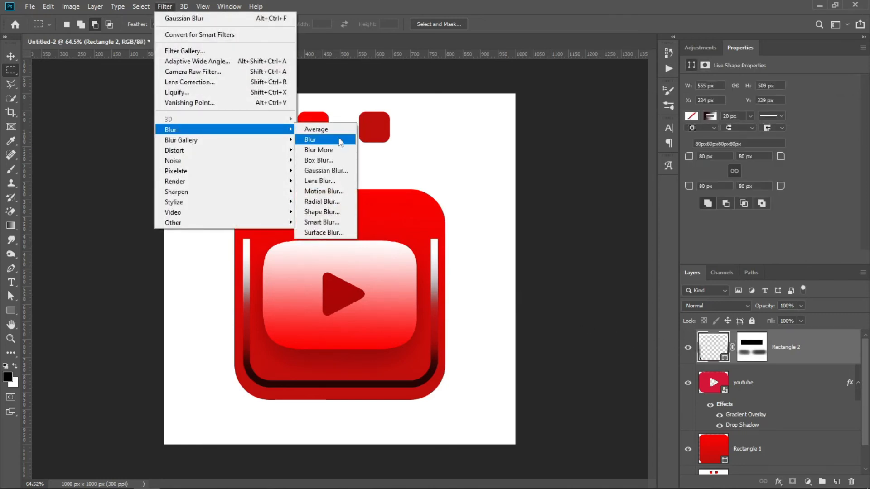
left_click(340, 171)
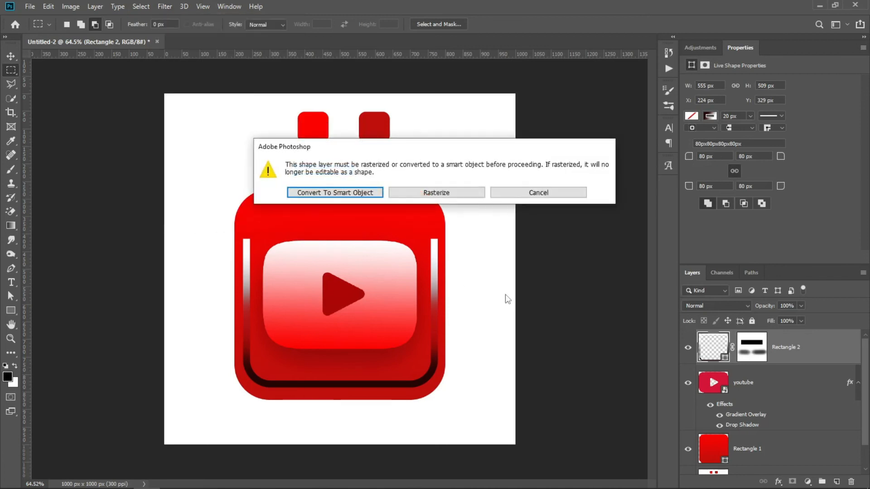
left_click(356, 194)
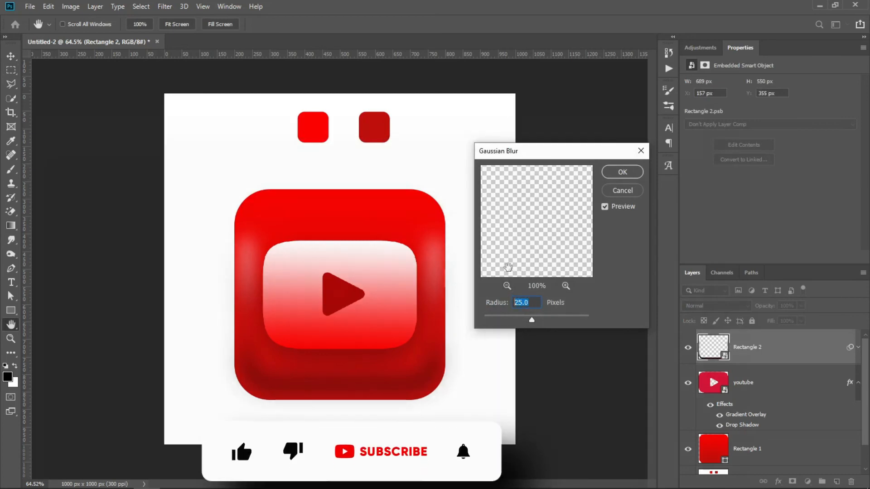
key("BackSpace")
type("30")
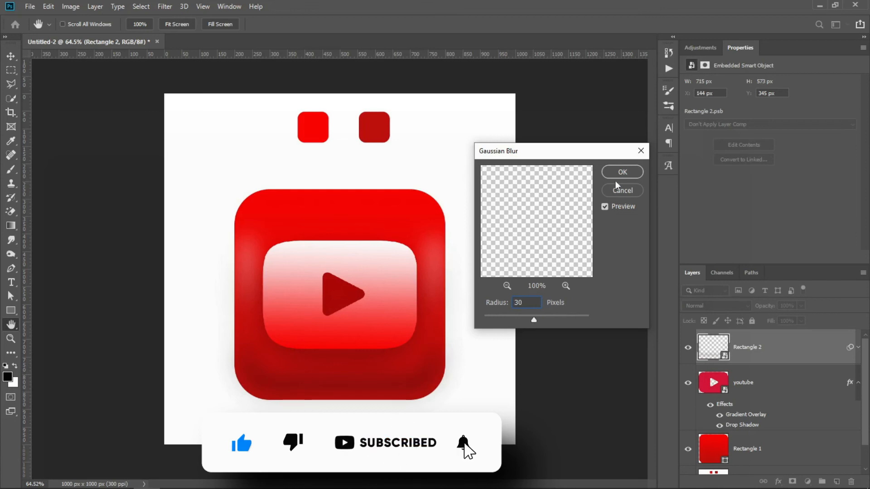
key("Return")
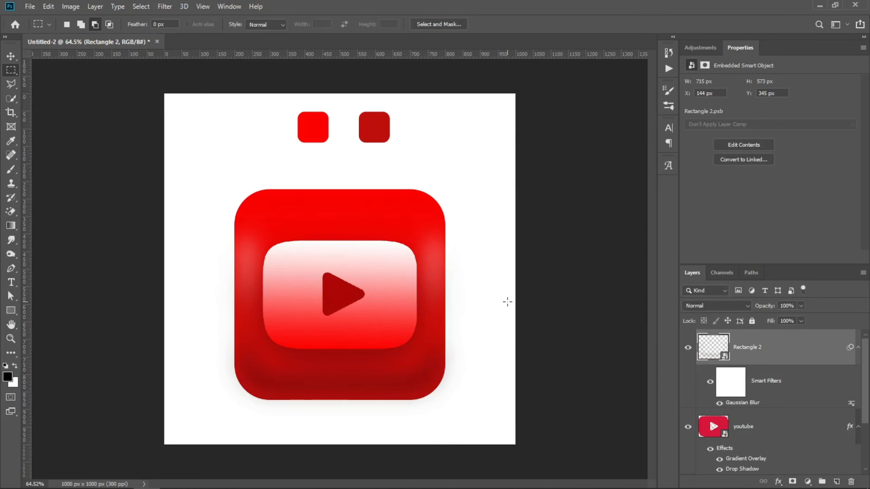
Step: Draw a white rectangle about 304 by 60 px above the logo inside the red square and round its corners to 30 px
left_click(15, 310)
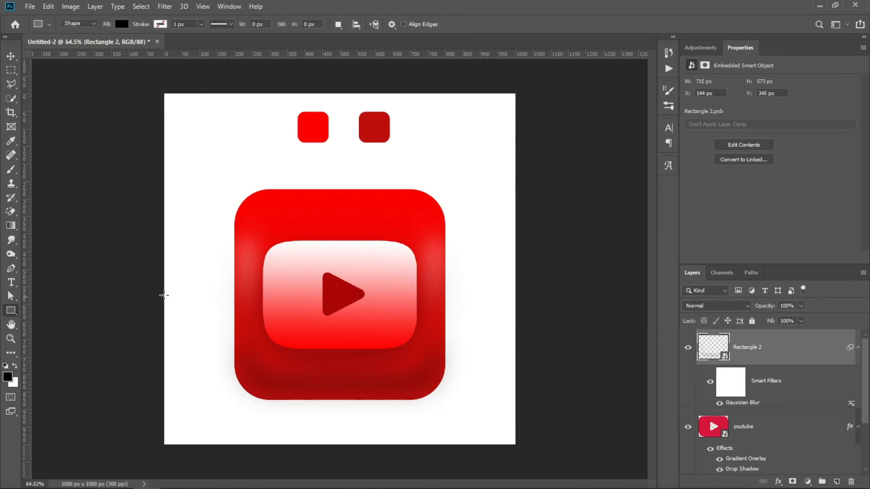
left_click_drag(285, 203, 393, 223)
left_click(692, 116)
left_click(692, 172)
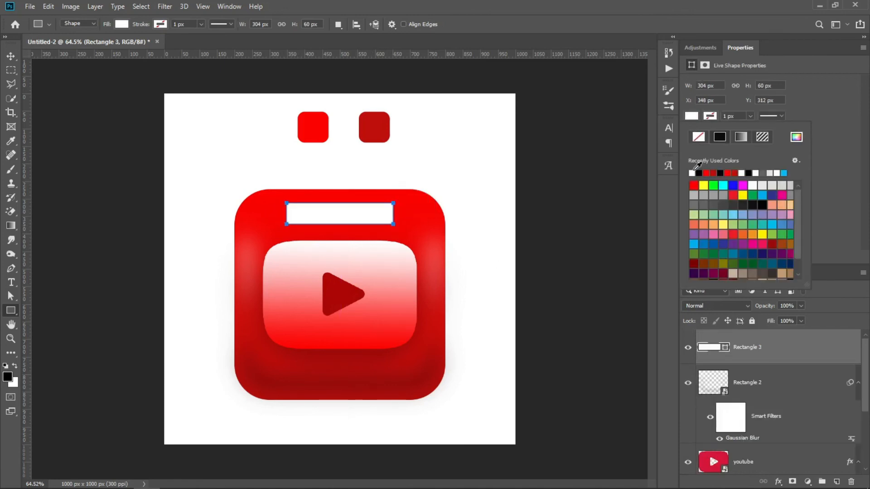
left_click(836, 194)
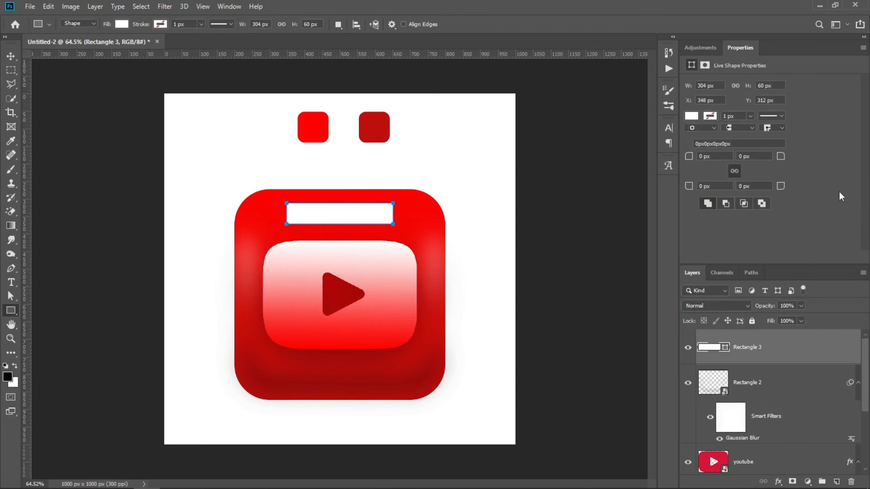
left_click(722, 157)
type("30")
key("Return")
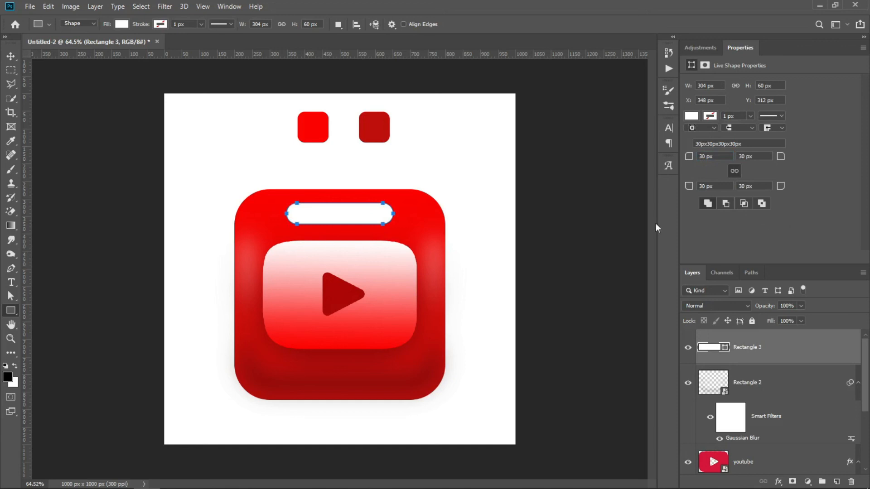
Step: Convert the white rounded bar above the logo to a smart object and apply a Gaussian Blur with a 35 px radius
left_click(165, 6)
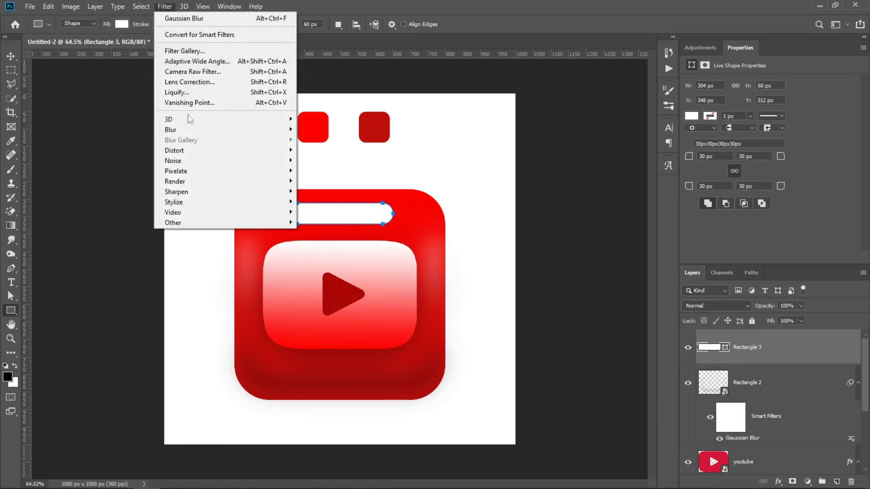
mouse_move(236, 131)
left_click(329, 172)
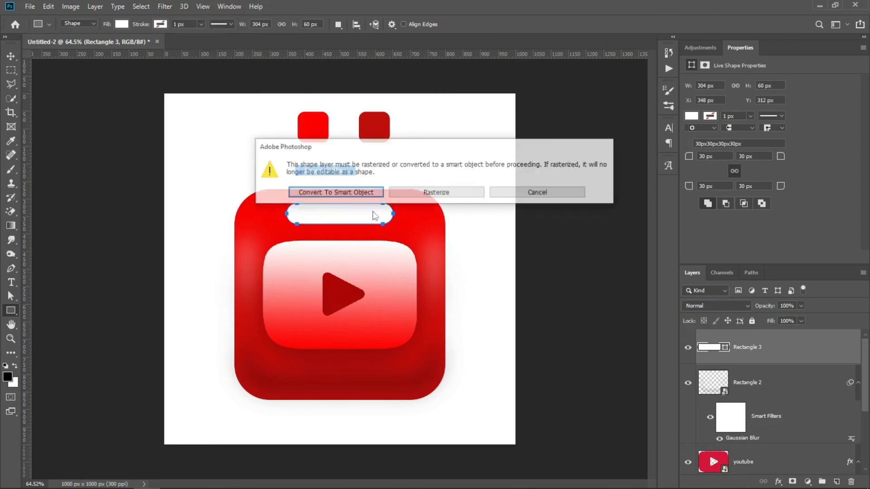
left_click(337, 194)
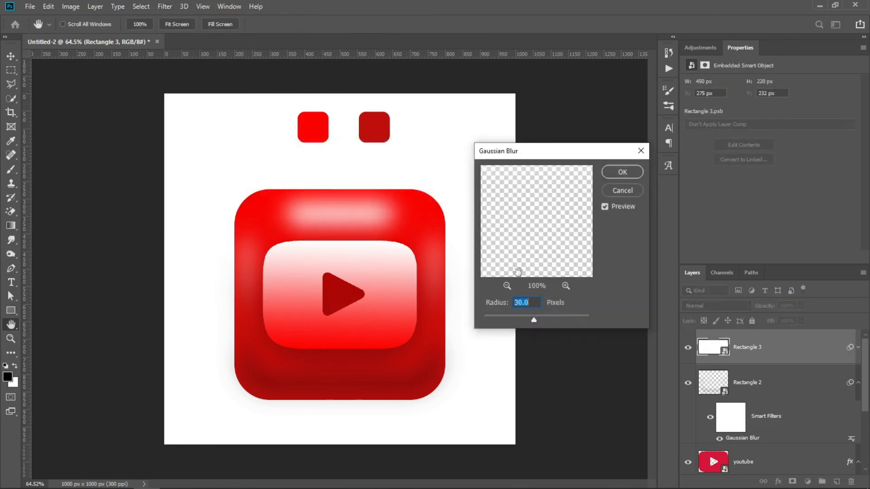
key("BackSpace")
type("35")
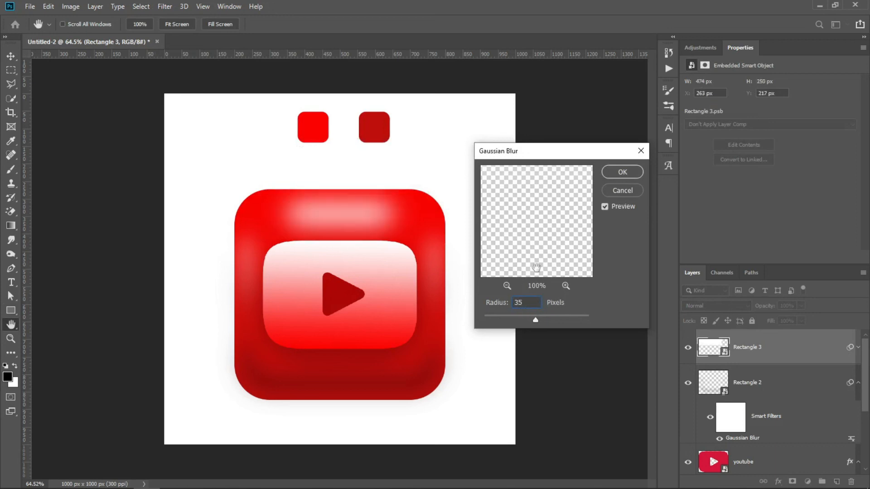
left_click(621, 173)
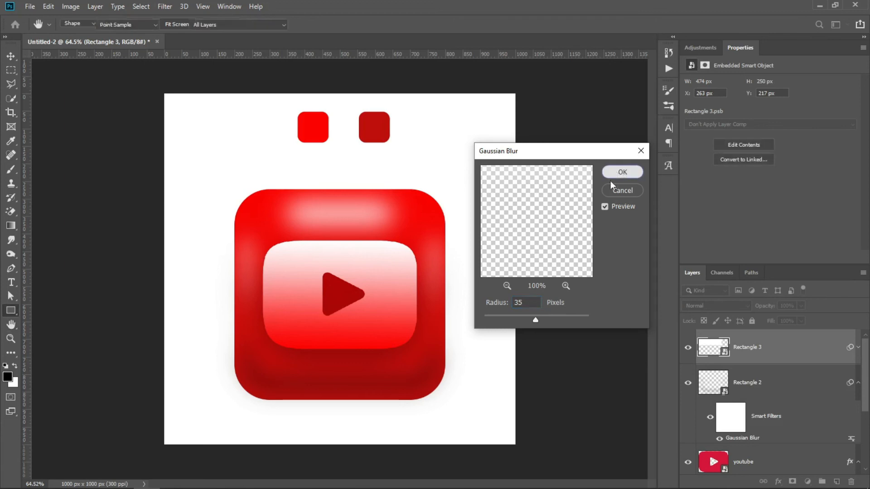